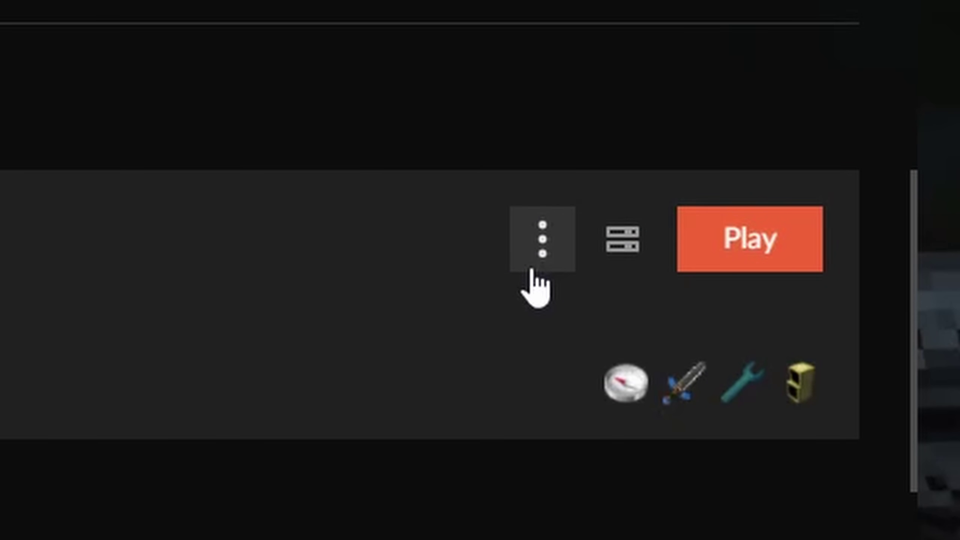
- Allow content management for the HR New Beginnings 2 profile in its profile options
{"action": "left_click", "coordinate": [533, 269]}
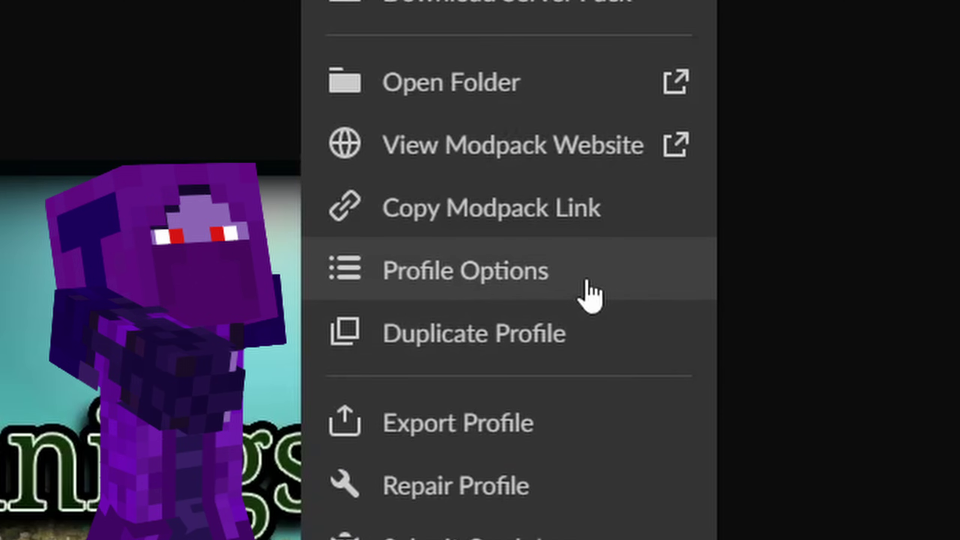
{"action": "left_click", "coordinate": [585, 284]}
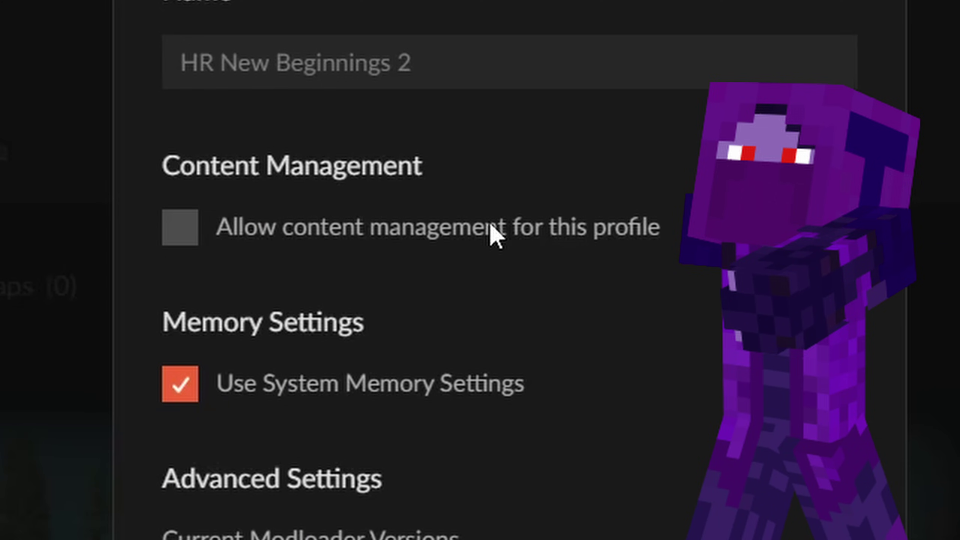
{"action": "left_click", "coordinate": [489, 244]}
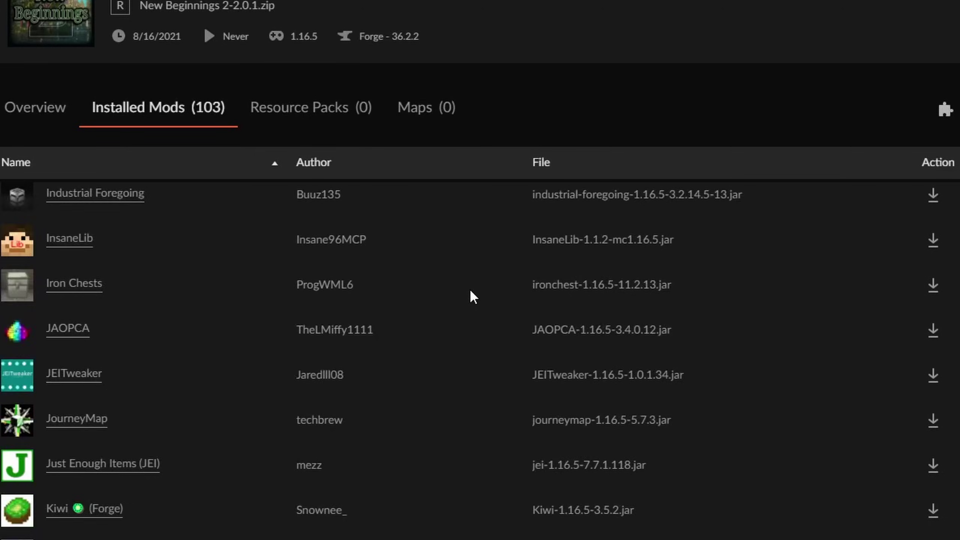
- Look through the installed mods and update the outdated ones from Advanced Mining Dimension through Blood Magic
{"action": "scroll", "coordinate": [468, 270], "scroll_direction": "down", "scroll_amount": 15}
{"action": "scroll", "coordinate": [467, 272], "scroll_direction": "up", "scroll_amount": 15}
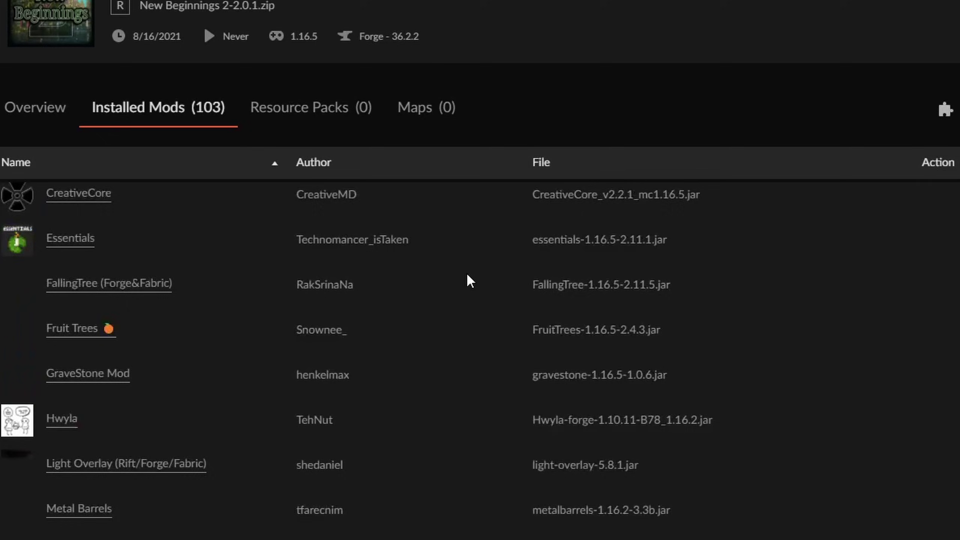
{"action": "scroll", "coordinate": [461, 268], "scroll_direction": "down", "scroll_amount": 10}
{"action": "scroll", "coordinate": [461, 269], "scroll_direction": "up", "scroll_amount": 15}
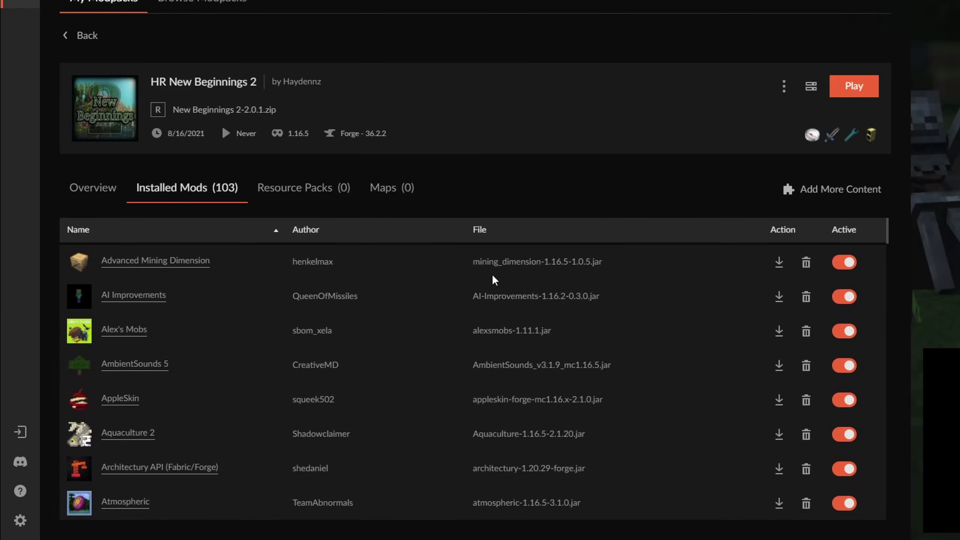
{"action": "left_click", "coordinate": [778, 262]}
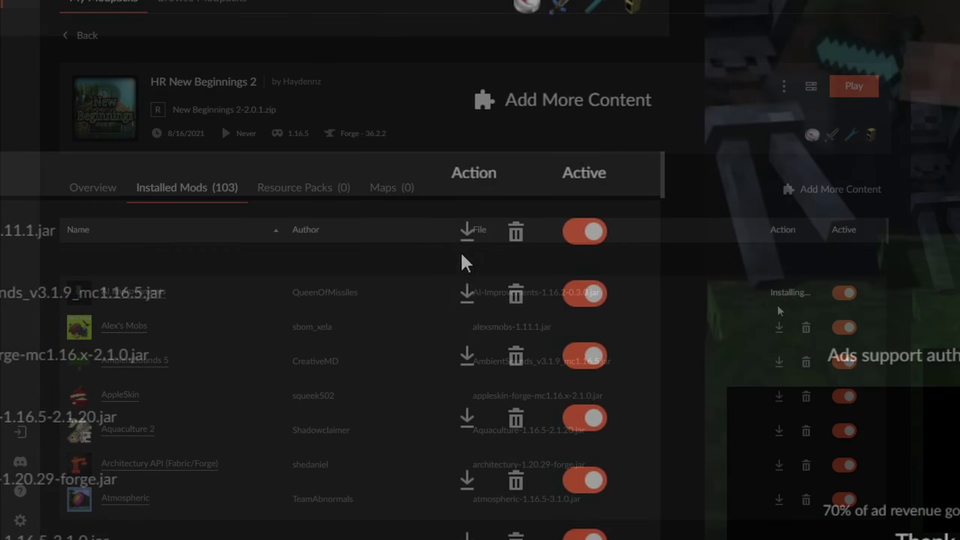
{"action": "left_click", "coordinate": [467, 293]}
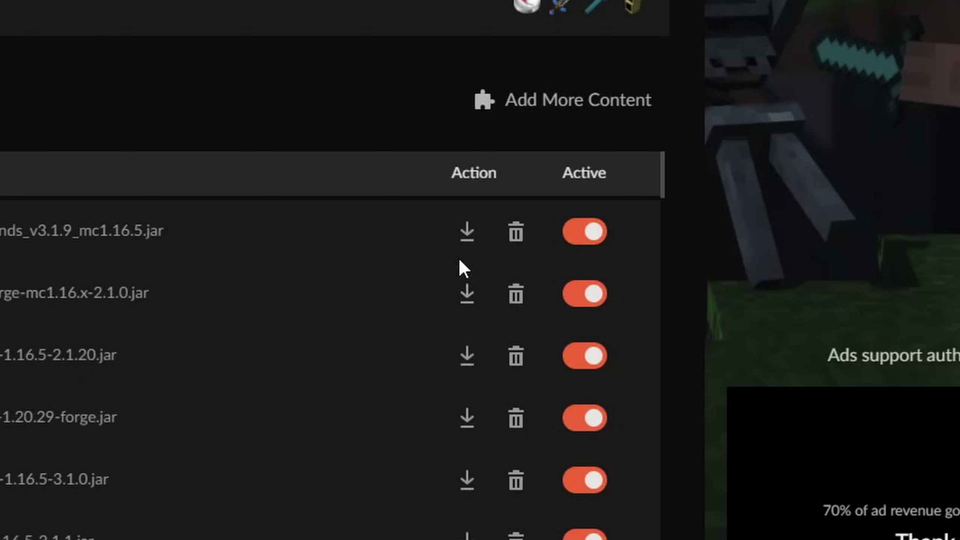
{"action": "left_click", "coordinate": [467, 294]}
{"action": "left_click", "coordinate": [779, 274]}
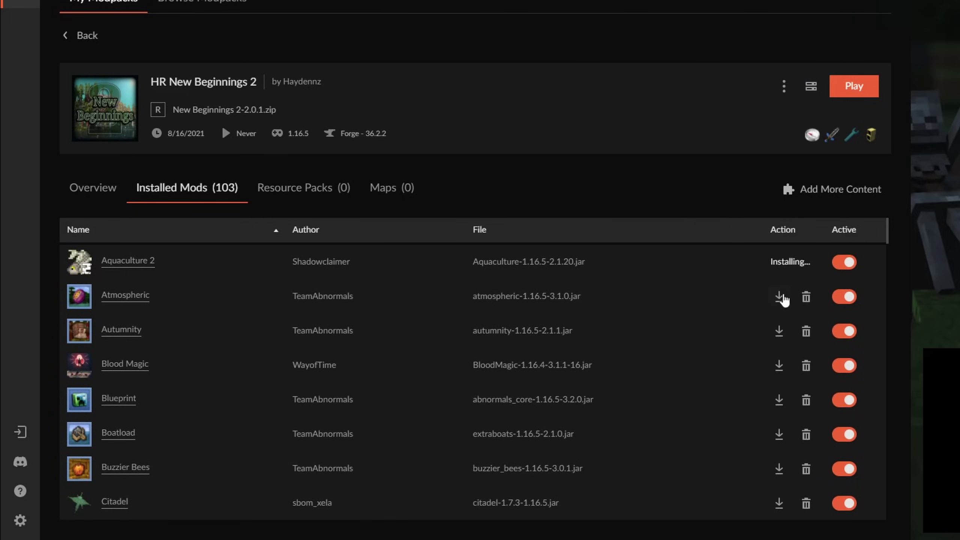
{"action": "left_click", "coordinate": [780, 271]}
{"action": "left_click", "coordinate": [780, 275]}
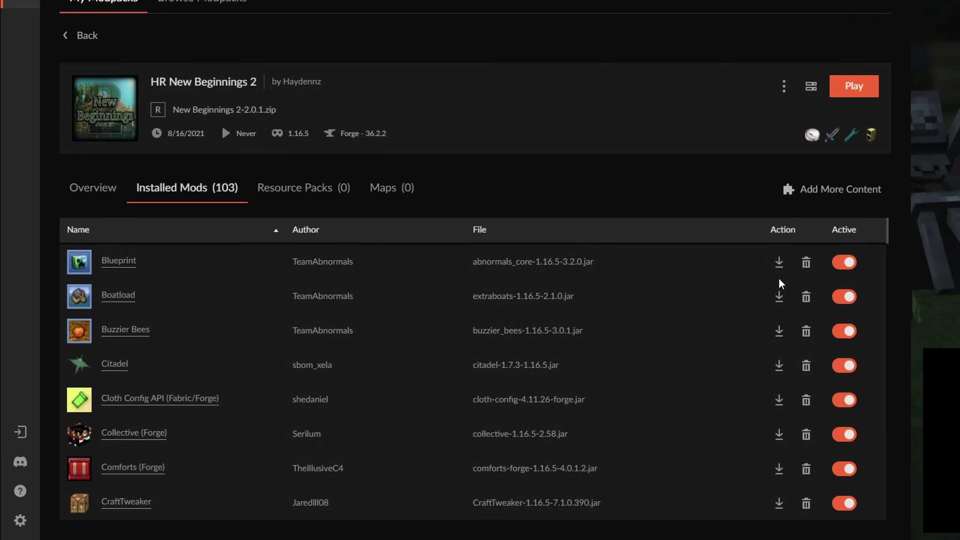
- Update the outdated mods from Blueprint through CraftTweaker
{"action": "left_click", "coordinate": [779, 275]}
{"action": "left_click", "coordinate": [779, 265]}
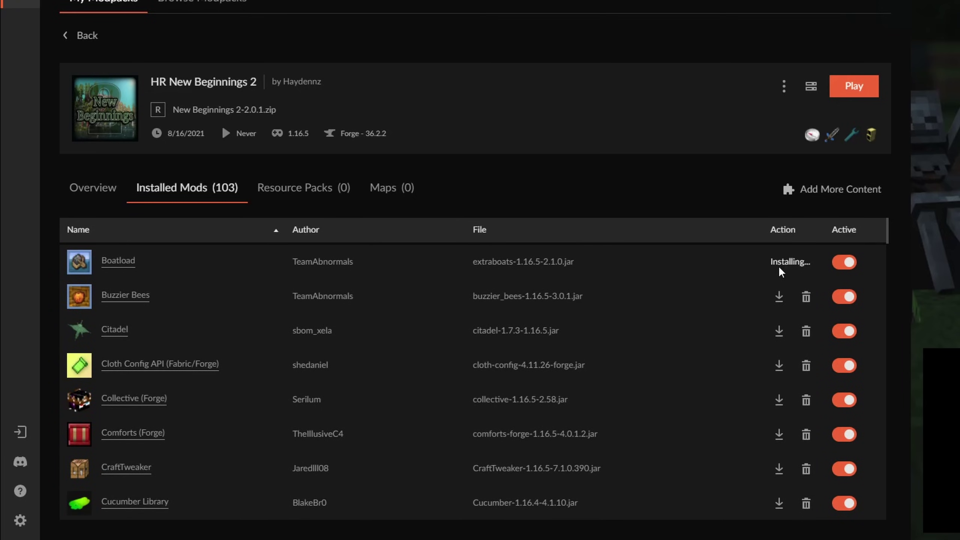
{"action": "left_click", "coordinate": [779, 274]}
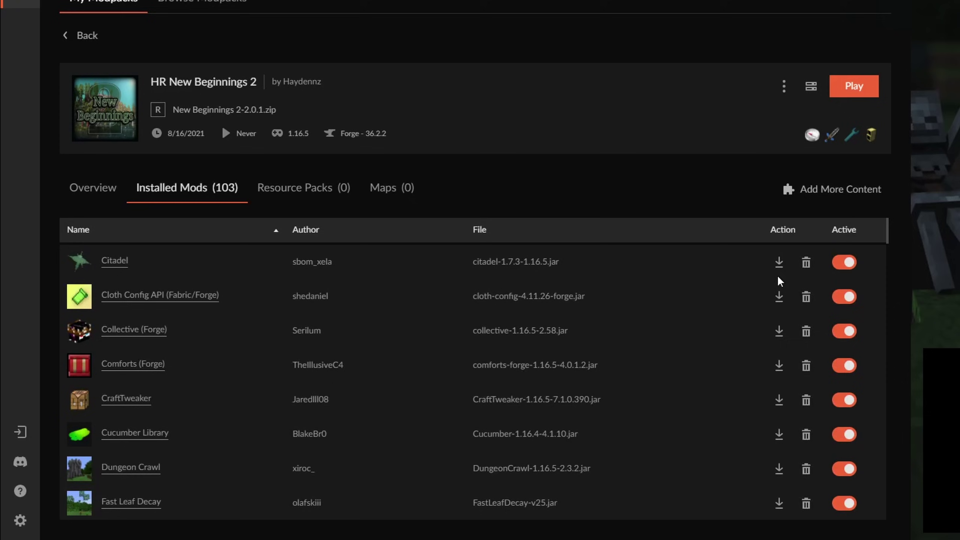
{"action": "left_click", "coordinate": [777, 273]}
{"action": "left_click", "coordinate": [780, 272]}
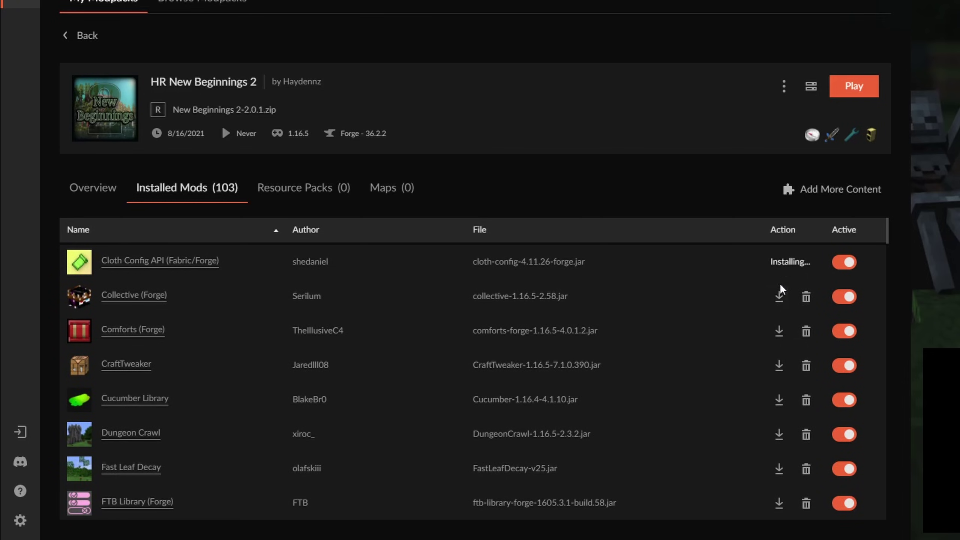
{"action": "left_click", "coordinate": [779, 273]}
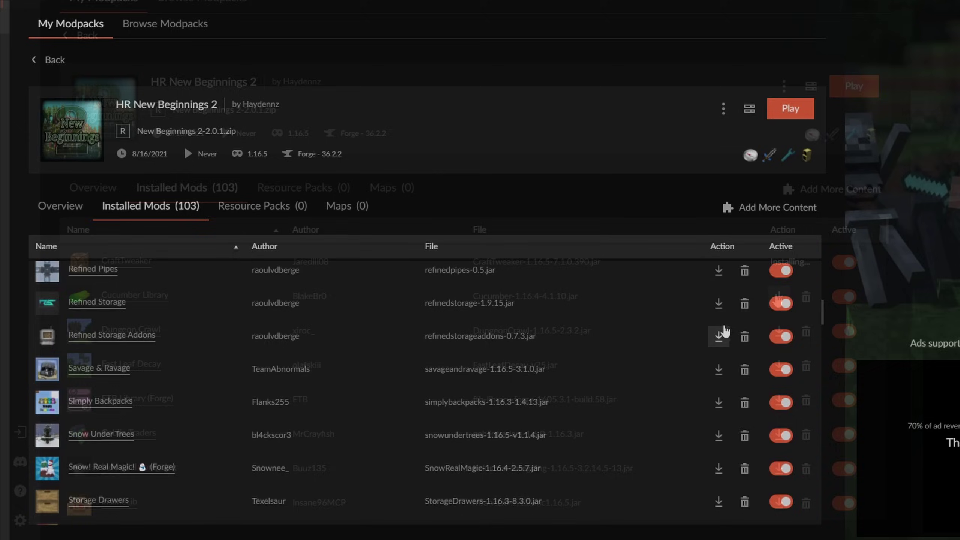
- Update Refined Pipes, Refined Storage, Refined Storage Addons, Savage & Ravage and Simply Backpacks
{"action": "left_click", "coordinate": [718, 336]}
{"action": "left_click", "coordinate": [718, 270]}
{"action": "left_click", "coordinate": [719, 303]}
{"action": "left_click", "coordinate": [719, 335]}
{"action": "left_click", "coordinate": [719, 369]}
{"action": "left_click", "coordinate": [718, 402]}
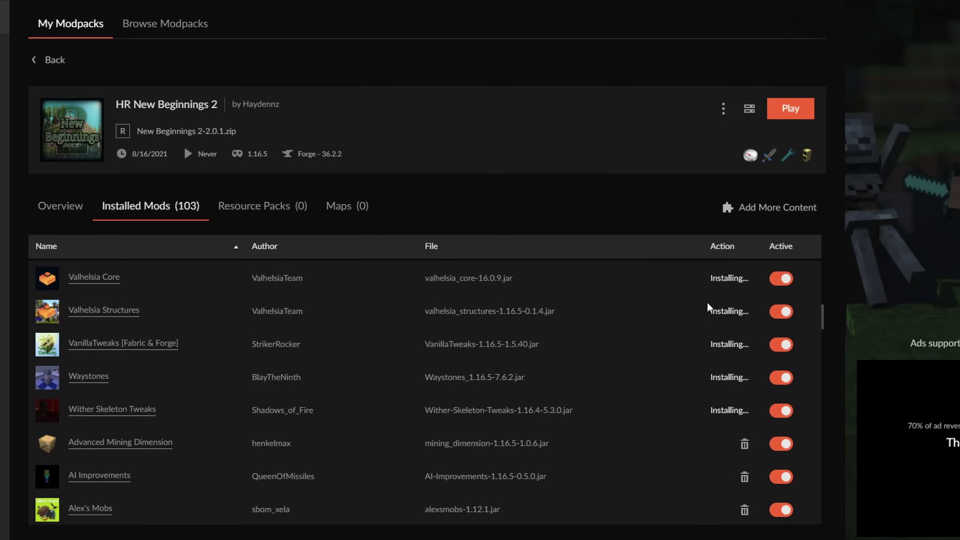
- Update the next group of outdated mods, including Mekanism, Mekanism Generators, Mekanism Tools, MoreVanillaLib and Mystical Adaptations
{"action": "scroll", "coordinate": [707, 341], "scroll_direction": "up", "scroll_amount": 5}
{"action": "left_click", "coordinate": [718, 277]}
{"action": "left_click", "coordinate": [719, 310]}
{"action": "left_click", "coordinate": [718, 343]}
{"action": "left_click", "coordinate": [719, 375]}
{"action": "left_click", "coordinate": [719, 409]}
{"action": "left_click", "coordinate": [719, 441]}
{"action": "left_click", "coordinate": [719, 475]}
{"action": "scroll", "coordinate": [720, 378], "scroll_direction": "down", "scroll_amount": 5}
{"action": "left_click", "coordinate": [718, 317]}
{"action": "left_click", "coordinate": [718, 351]}
{"action": "scroll", "coordinate": [720, 378], "scroll_direction": "down", "scroll_amount": 3}
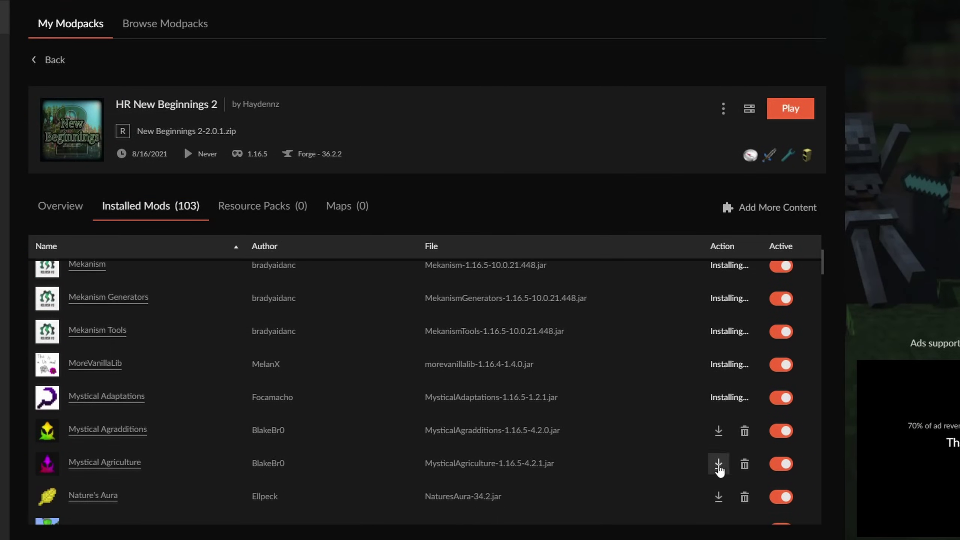
- Update the remaining outdated mods from Mystical Agradditions and Mystical Agriculture through Placebo
{"action": "left_click", "coordinate": [719, 463]}
{"action": "scroll", "coordinate": [719, 425], "scroll_direction": "down", "scroll_amount": 5}
{"action": "scroll", "coordinate": [721, 287], "scroll_direction": "up", "scroll_amount": 6}
{"action": "left_click", "coordinate": [718, 310]}
{"action": "scroll", "coordinate": [719, 307], "scroll_direction": "down", "scroll_amount": 2}
{"action": "left_click", "coordinate": [719, 307]}
{"action": "scroll", "coordinate": [719, 307], "scroll_direction": "down", "scroll_amount": 4}
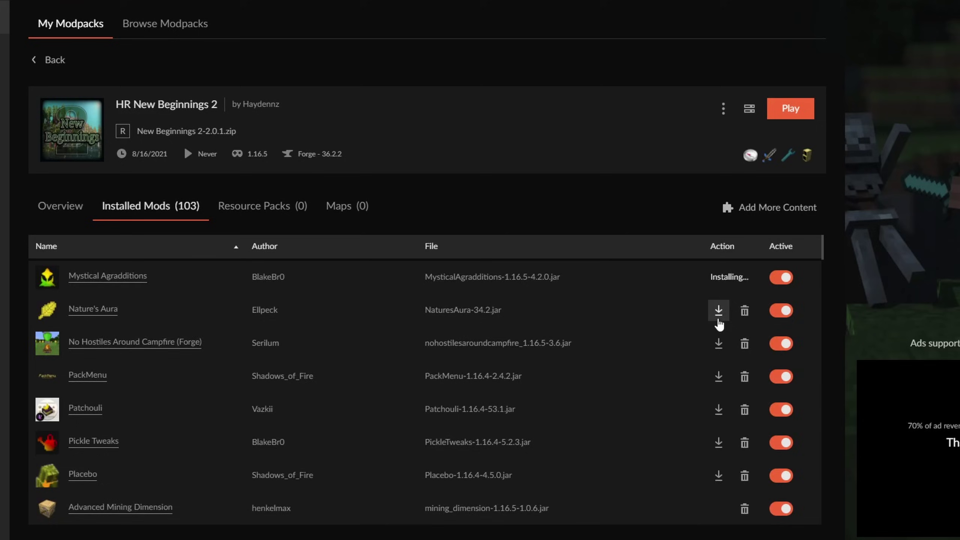
{"action": "scroll", "coordinate": [711, 310], "scroll_direction": "down", "scroll_amount": 1}
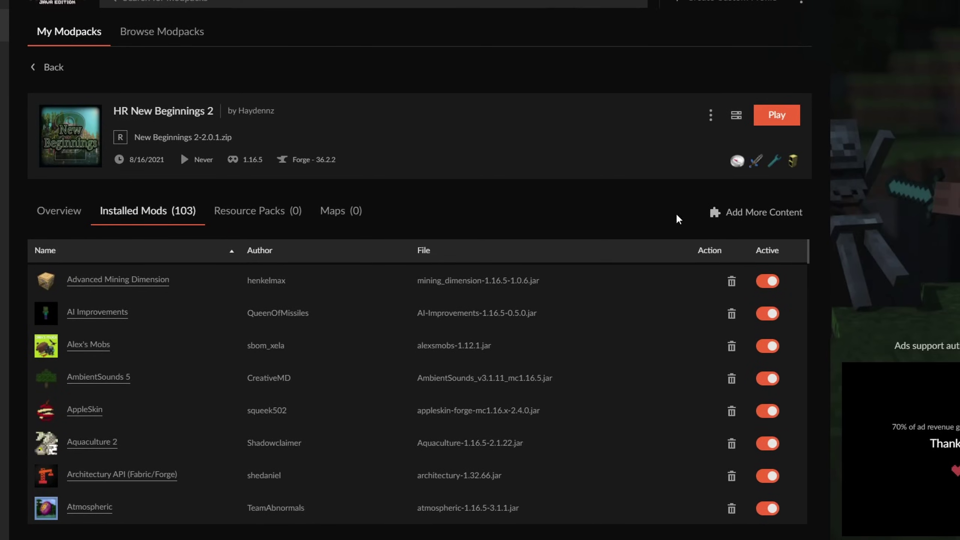
- Launch HR New Beginnings 2 through the Minecraft Launcher, terminating the running Minecraft instance and accepting the modified-installation warning
{"action": "left_click", "coordinate": [775, 116]}
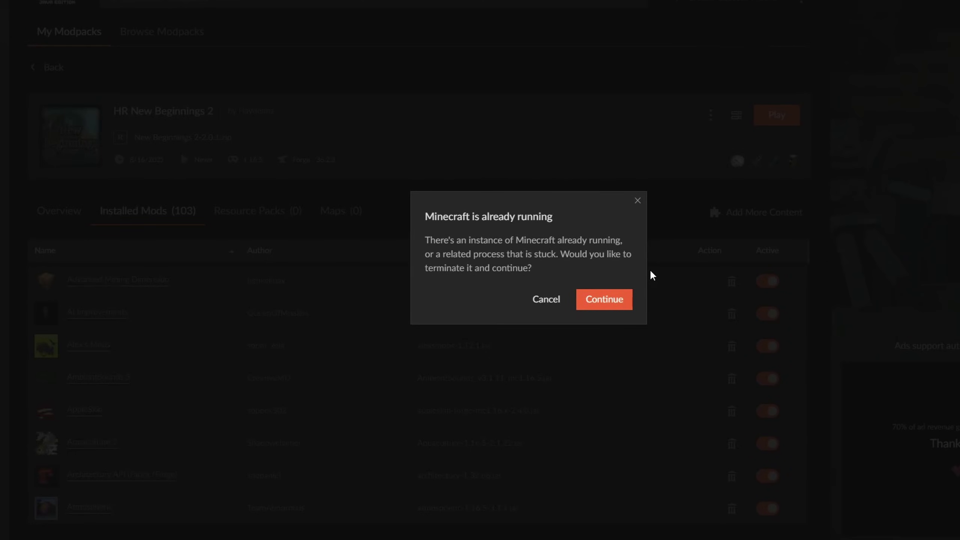
{"action": "left_click", "coordinate": [613, 298]}
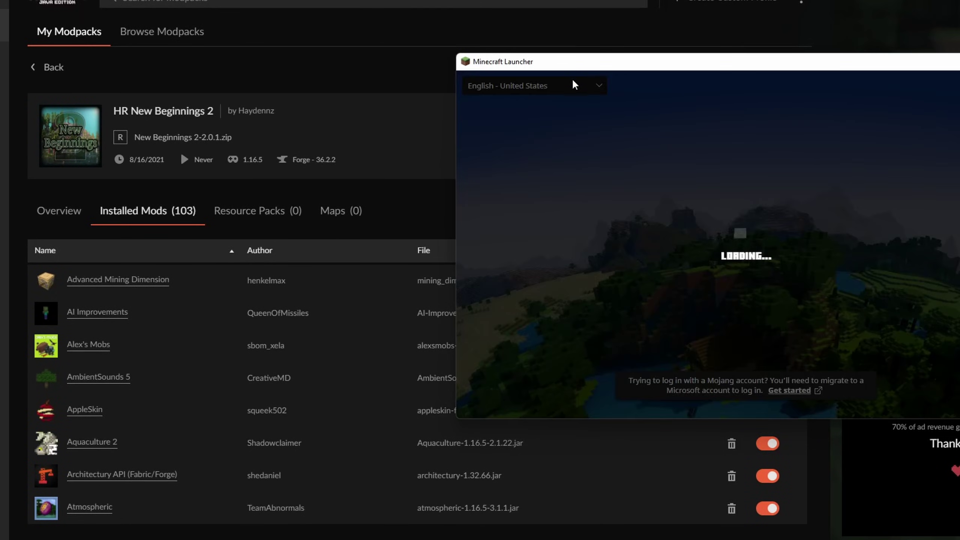
{"action": "left_click_drag", "start_coordinate": [566, 69], "coordinate": [267, 31]}
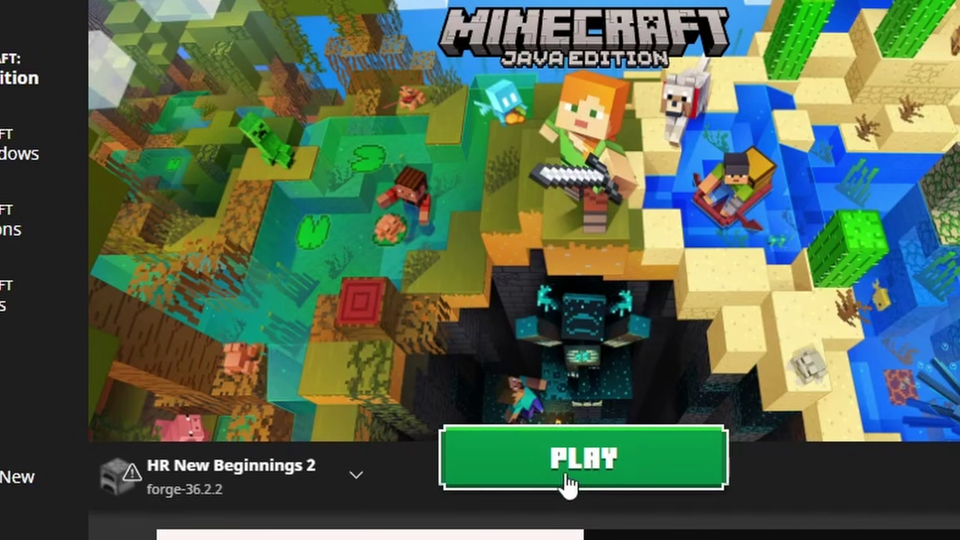
{"action": "left_click", "coordinate": [566, 478]}
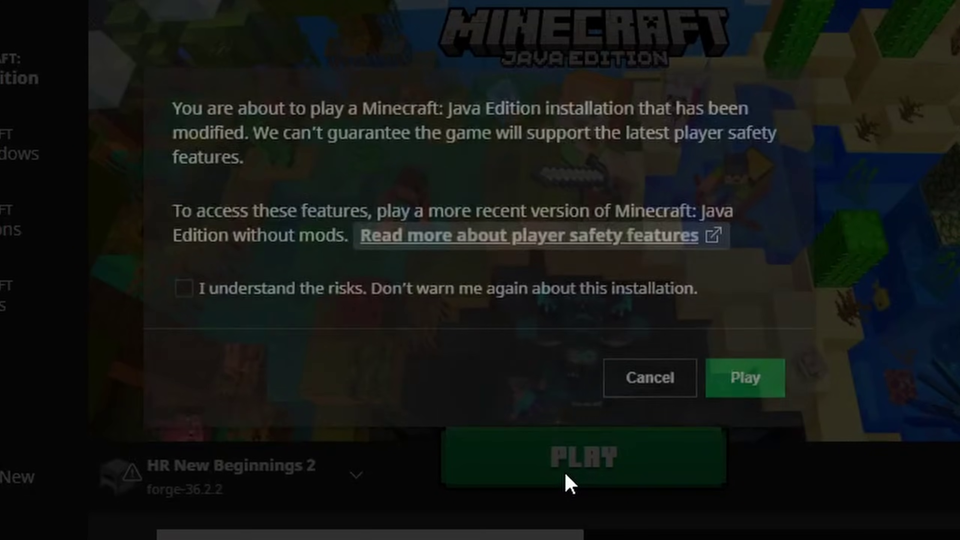
{"action": "left_click", "coordinate": [745, 378]}
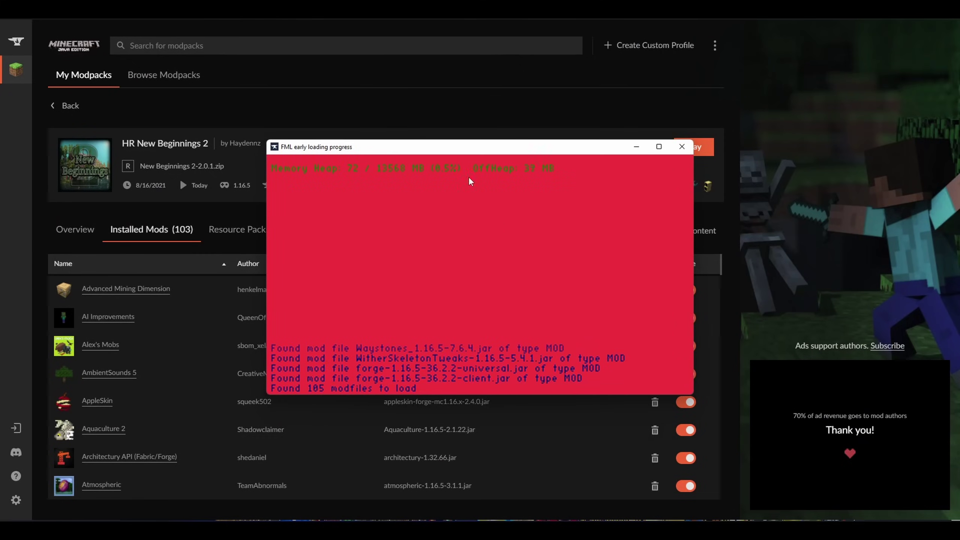
{"action": "left_click_drag", "start_coordinate": [364, 149], "coordinate": [396, 192]}
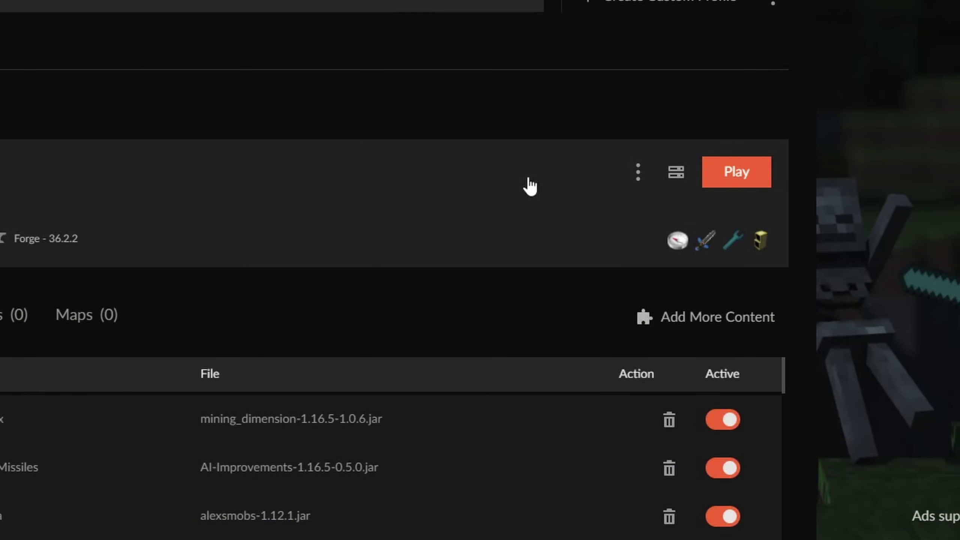
- Set the profile's modloader version to Forge - 36.2.39 in the profile options
{"action": "left_click", "coordinate": [638, 172]}
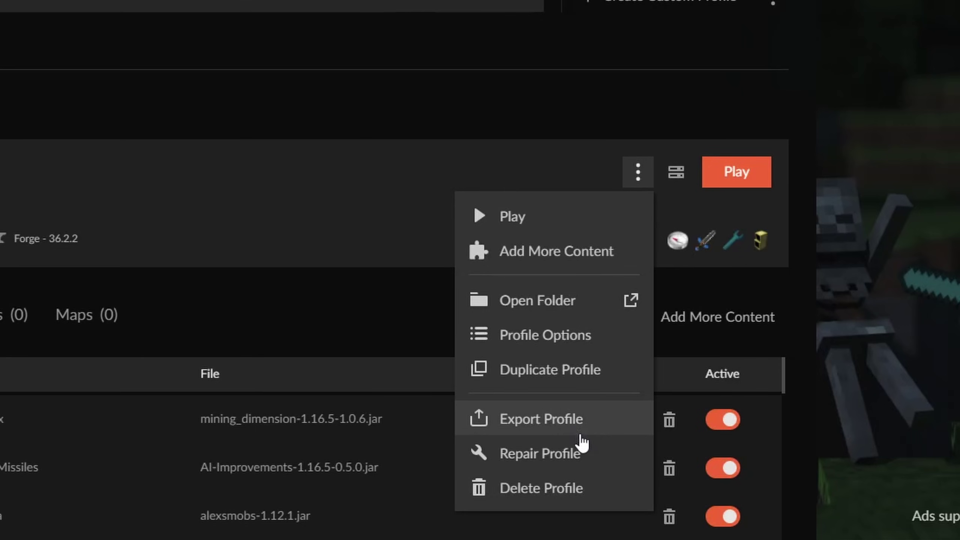
{"action": "left_click", "coordinate": [578, 353]}
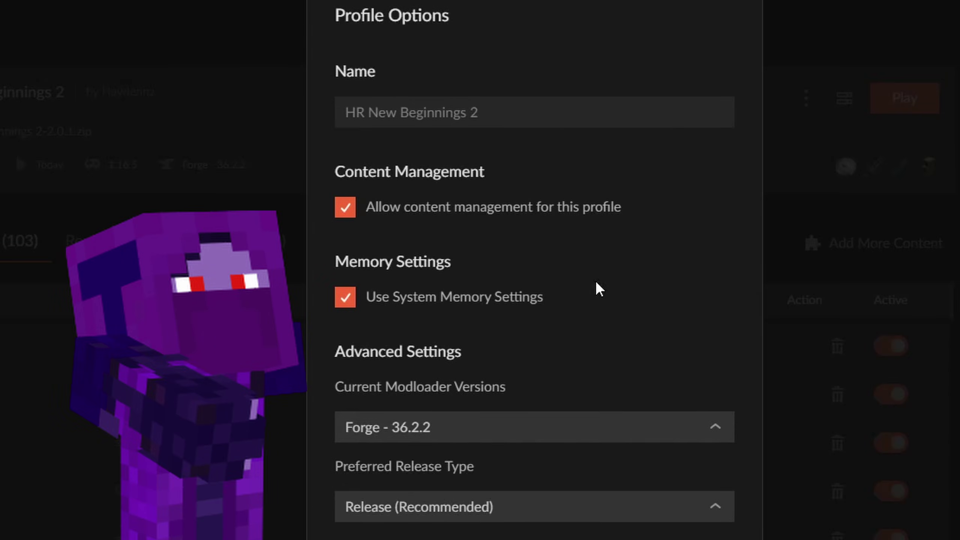
{"action": "left_click", "coordinate": [508, 426]}
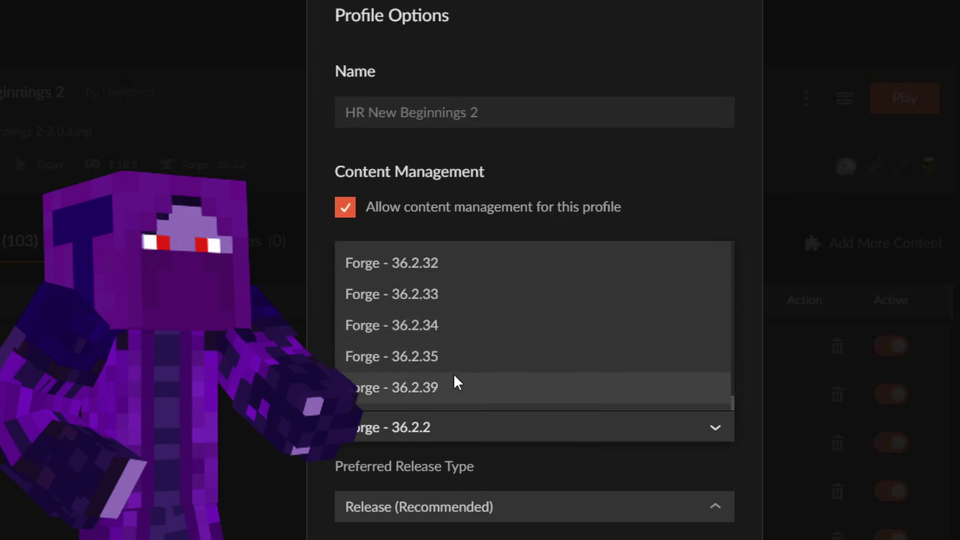
{"action": "left_click", "coordinate": [455, 375]}
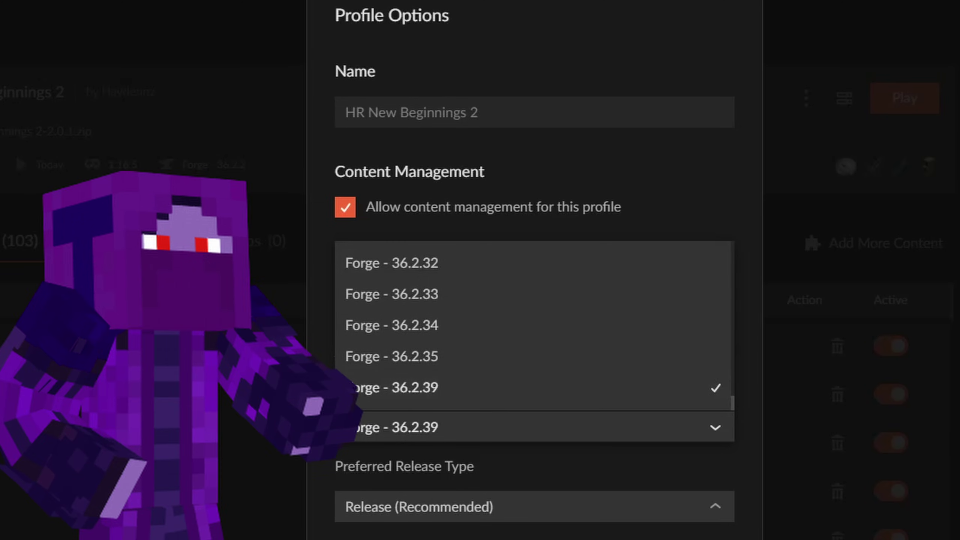
{"action": "key", "text": "Escape"}
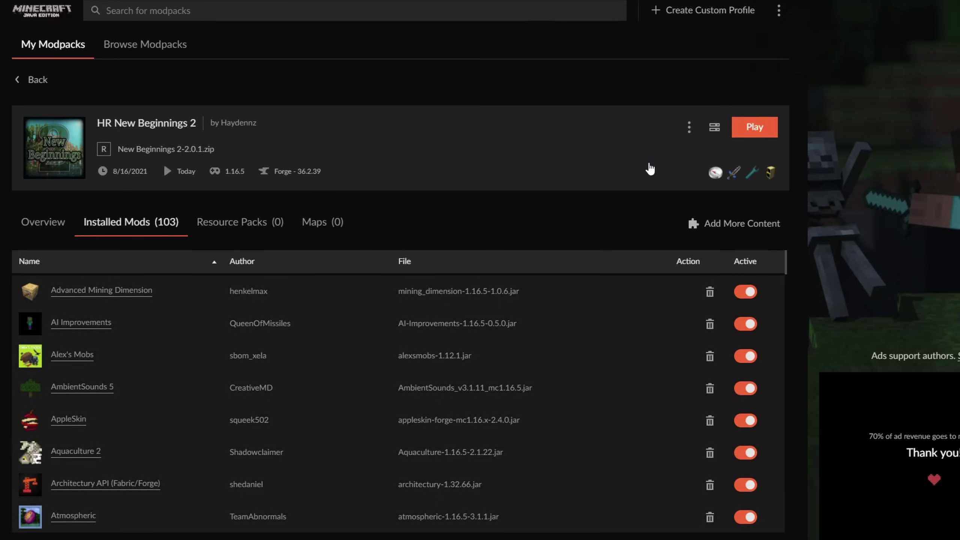
- Launch the modpack again, suppress further modified-installation warnings, and switch the game to full screen
{"action": "left_click", "coordinate": [772, 128]}
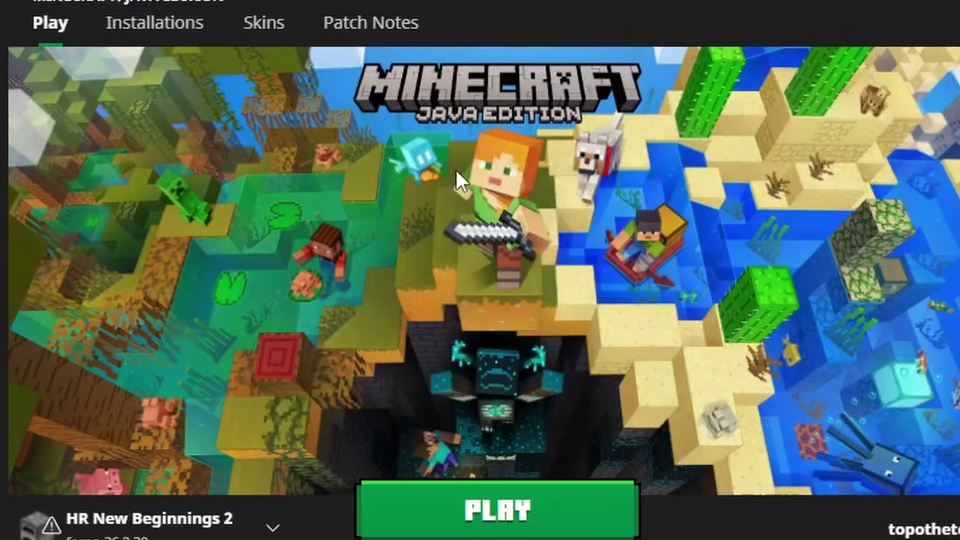
{"action": "left_click", "coordinate": [464, 503]}
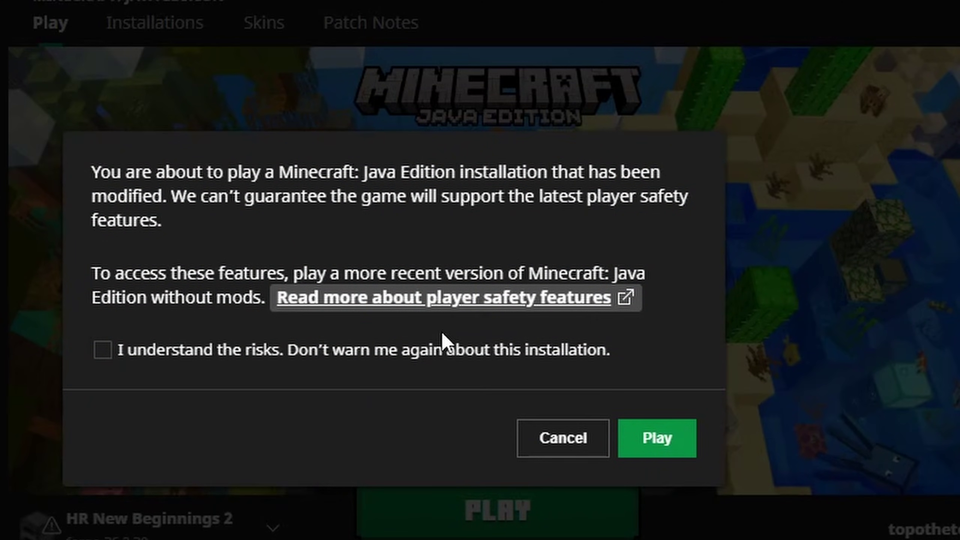
{"action": "left_click", "coordinate": [444, 350]}
{"action": "left_click", "coordinate": [643, 442]}
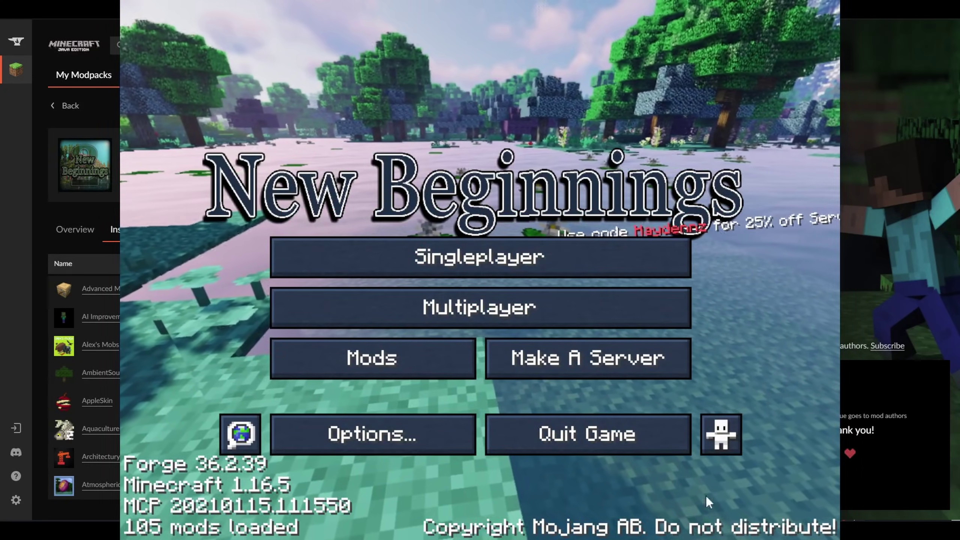
{"action": "key", "text": "F11"}
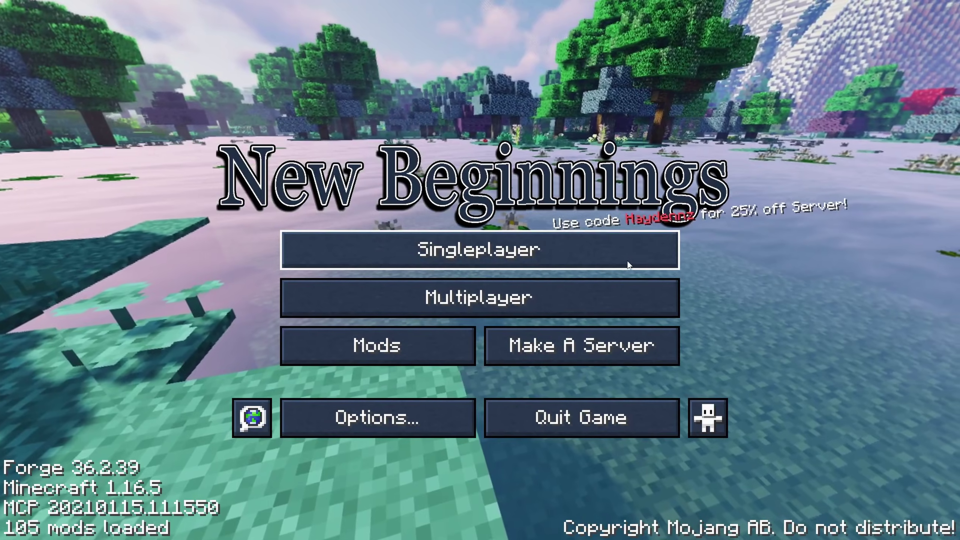
- Create a new singleplayer world named New World in Creative mode
{"action": "left_click", "coordinate": [628, 259]}
{"action": "left_click", "coordinate": [427, 222]}
{"action": "left_click", "coordinate": [426, 222]}
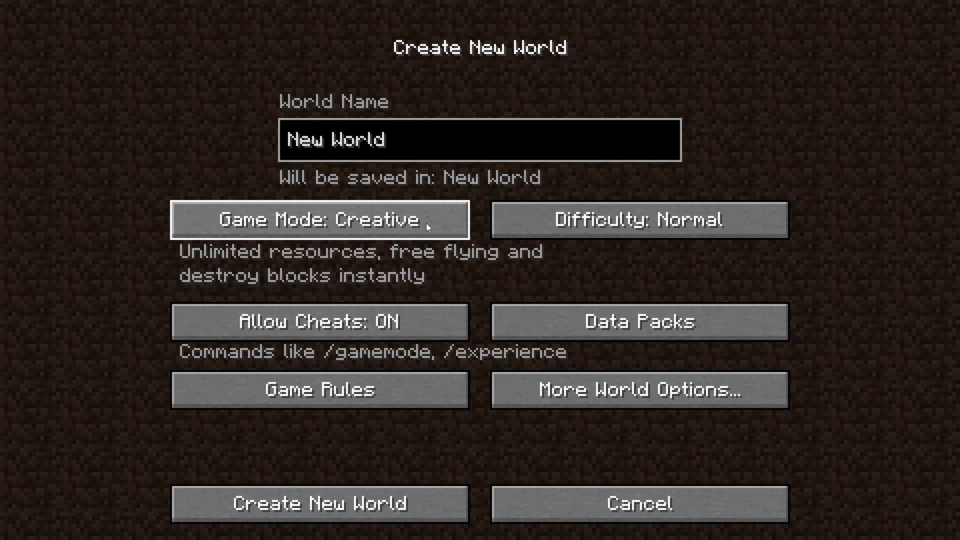
{"action": "left_click", "coordinate": [380, 497]}
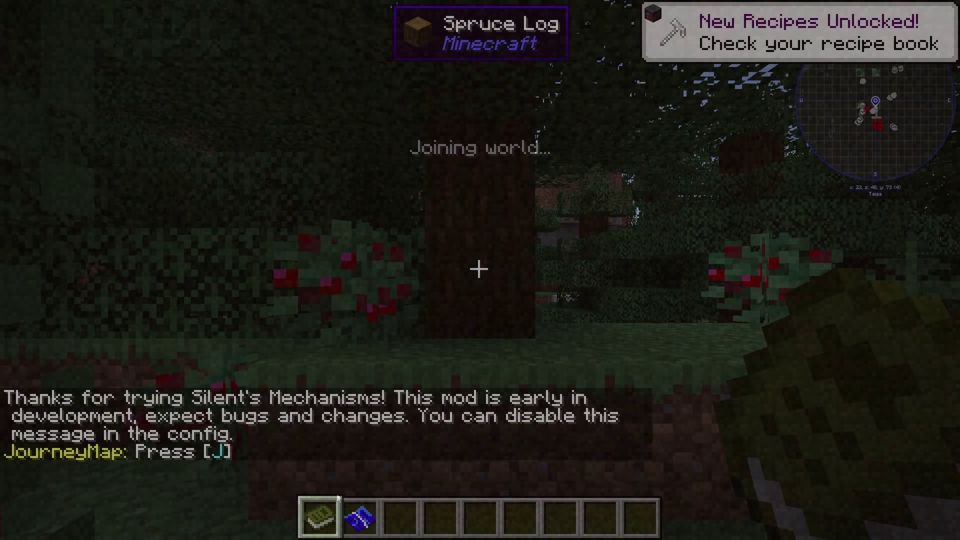
- Select the empty third hotbar slot and walk forward through the spruce forest to test the world
{"action": "scroll", "coordinate": [479, 269], "scroll_direction": "down", "scroll_amount": 2}
{"action": "key", "text": "w"}
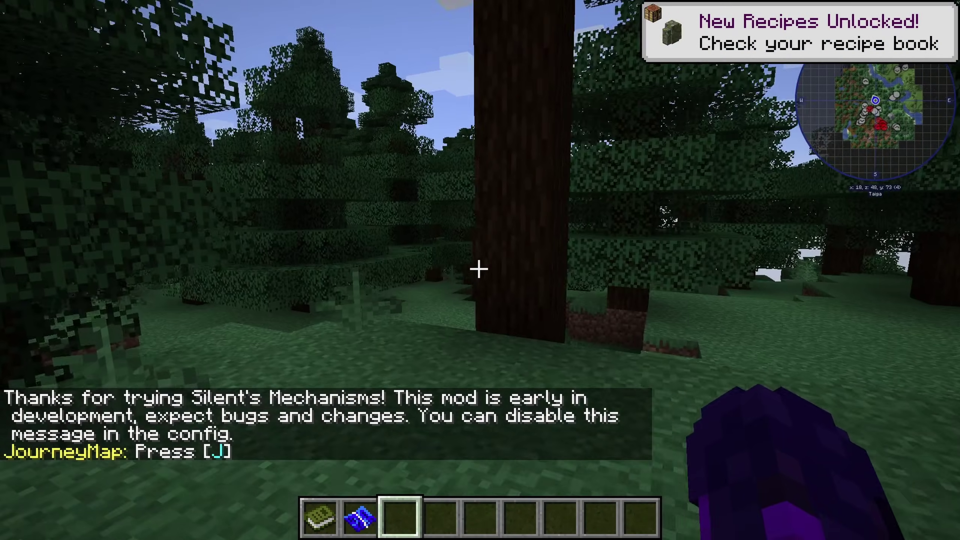
{"action": "key", "text": "w"}
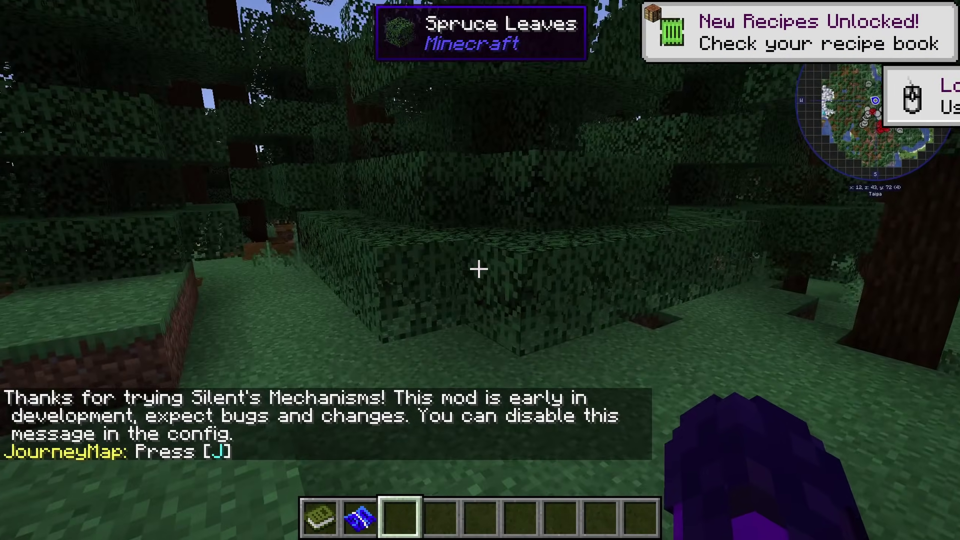